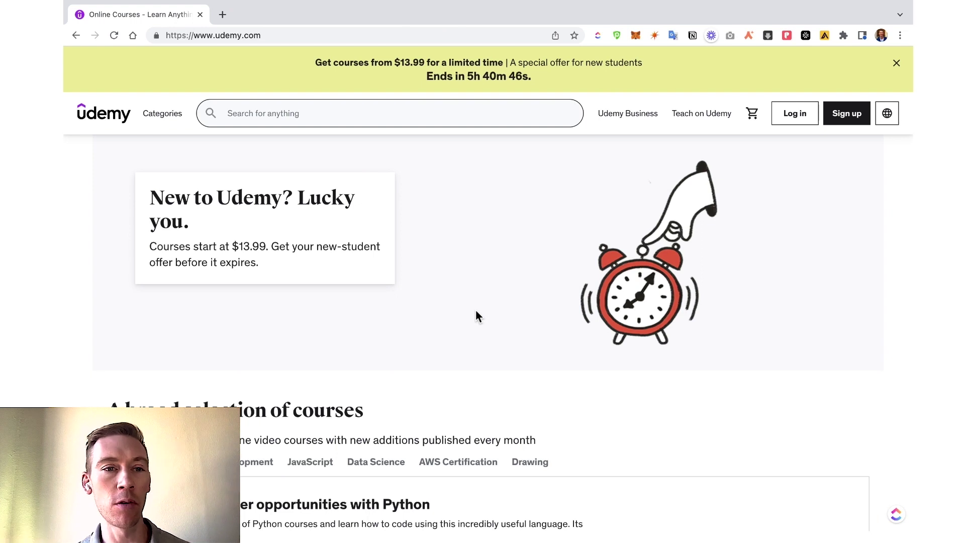
Step: Open Udemy's SAP courses page from Categories > Office Productivity
mouse_move(163, 113)
mouse_move(189, 243)
mouse_move(297, 228)
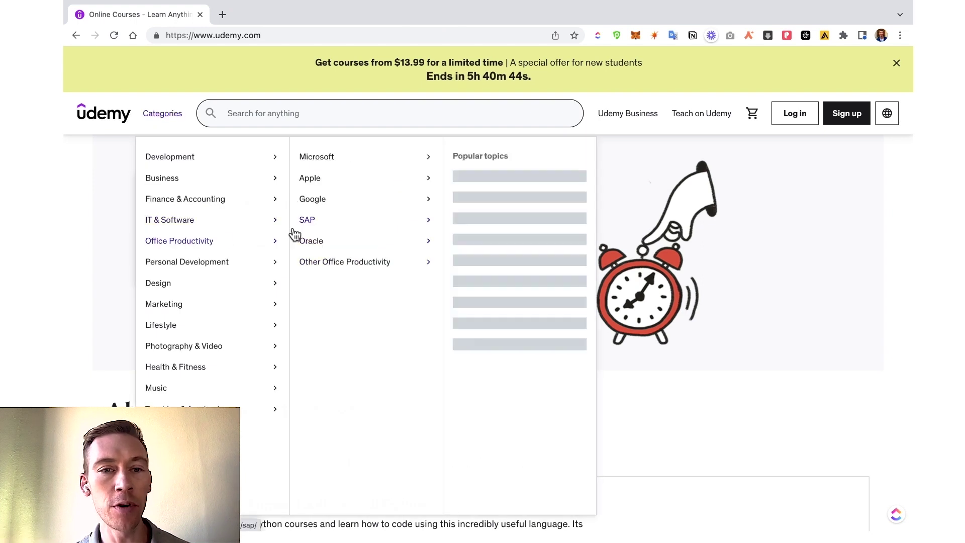
left_click(330, 226)
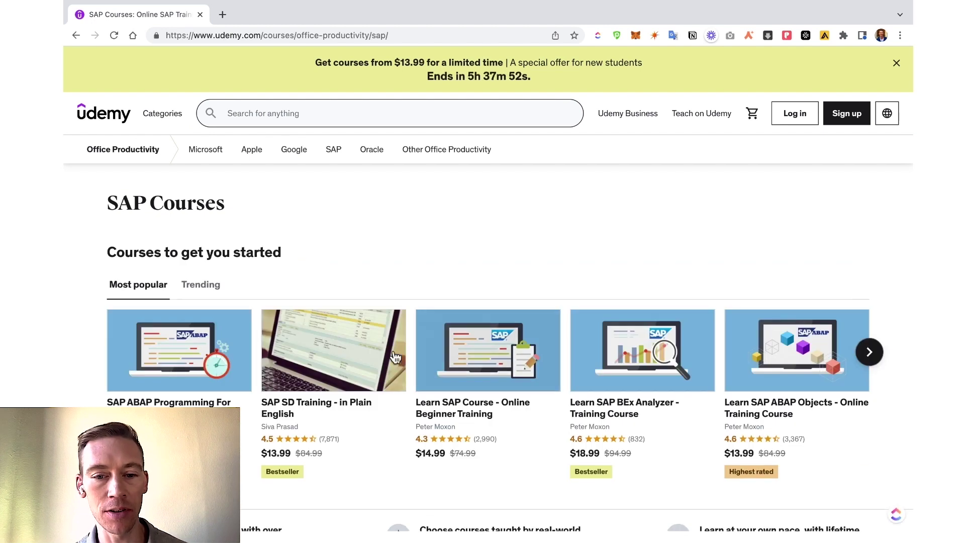
mouse_move(332, 362)
scroll(427, 362, "down", 3)
scroll(309, 293, "down", 8)
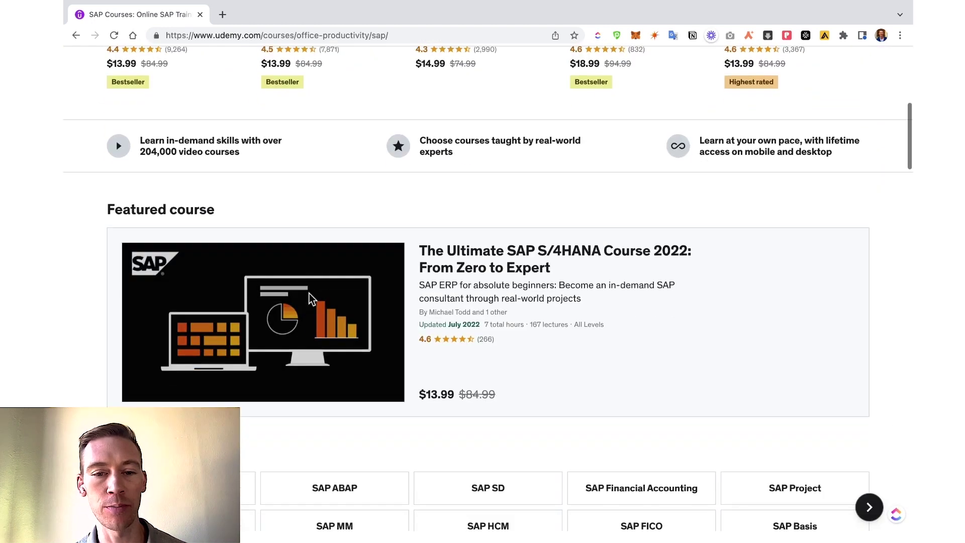
scroll(309, 293, "up", 10)
scroll(309, 294, "down", 1)
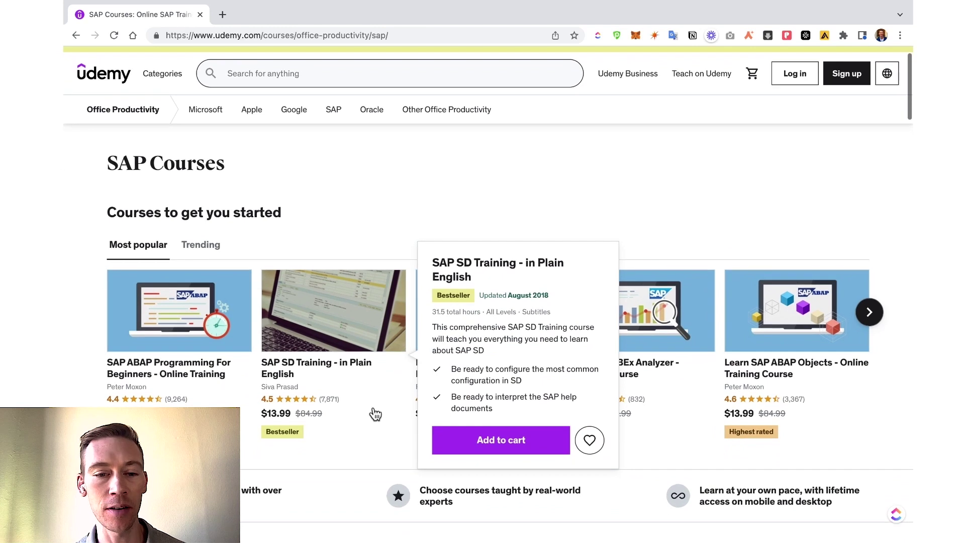
mouse_move(315, 421)
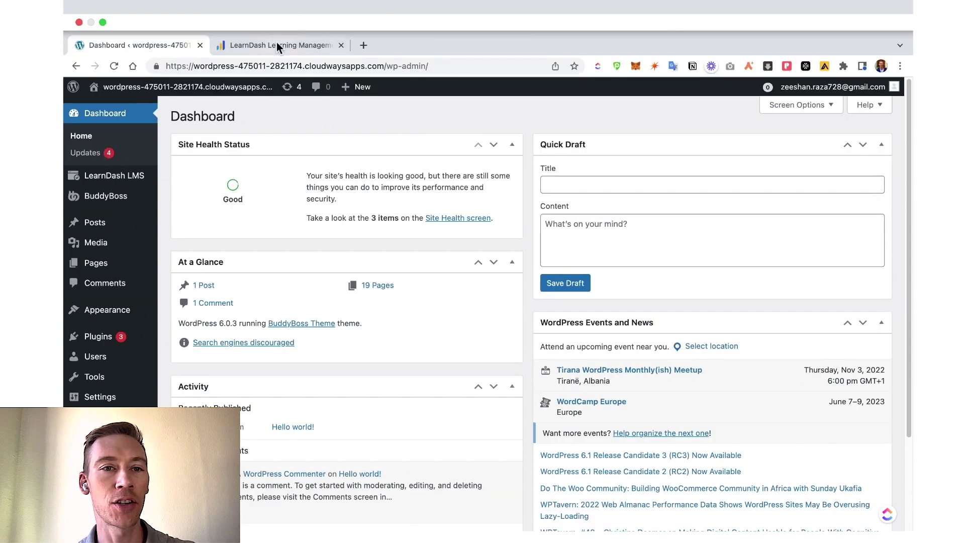
left_click(276, 44)
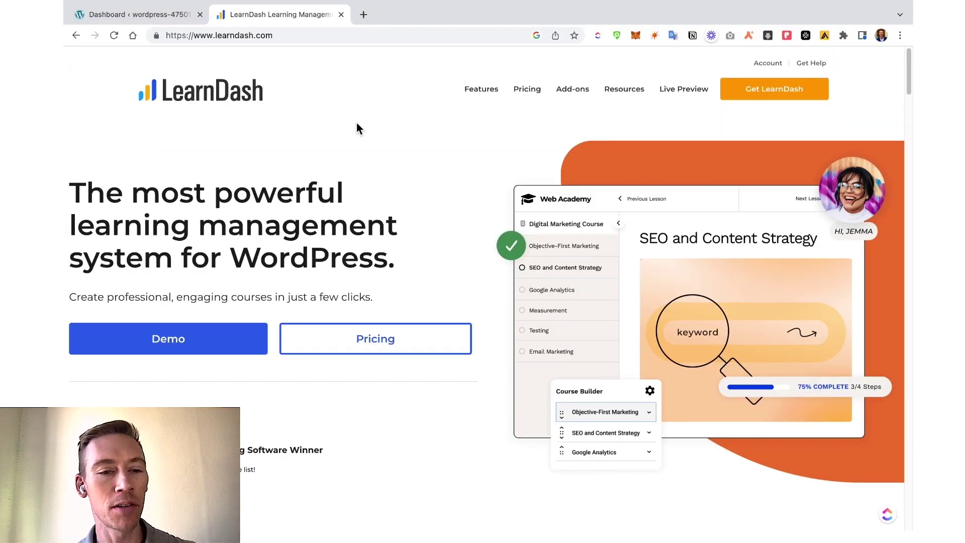
Step: Check the LearnDash plugin price on its Pricing page, then return to the WordPress dashboard
left_click(381, 344)
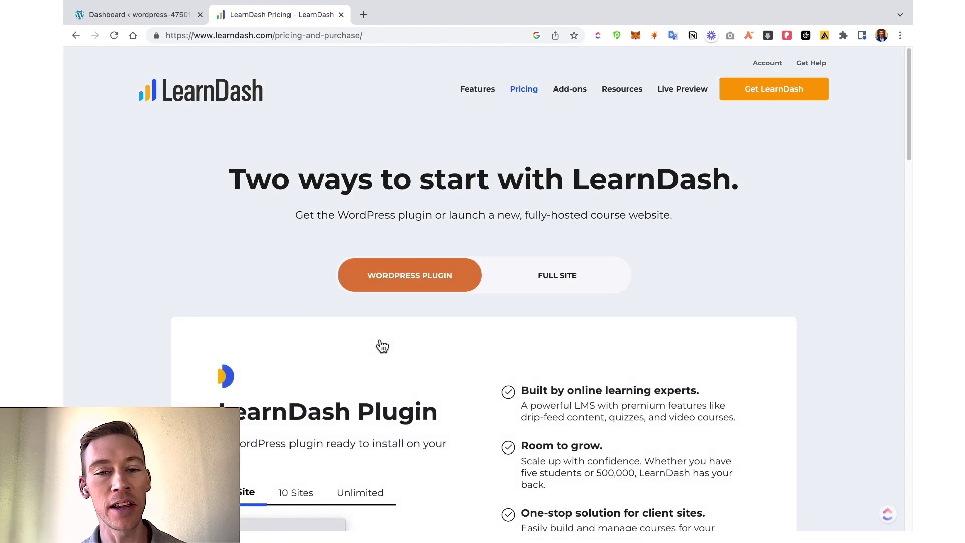
scroll(439, 283, "down", 2)
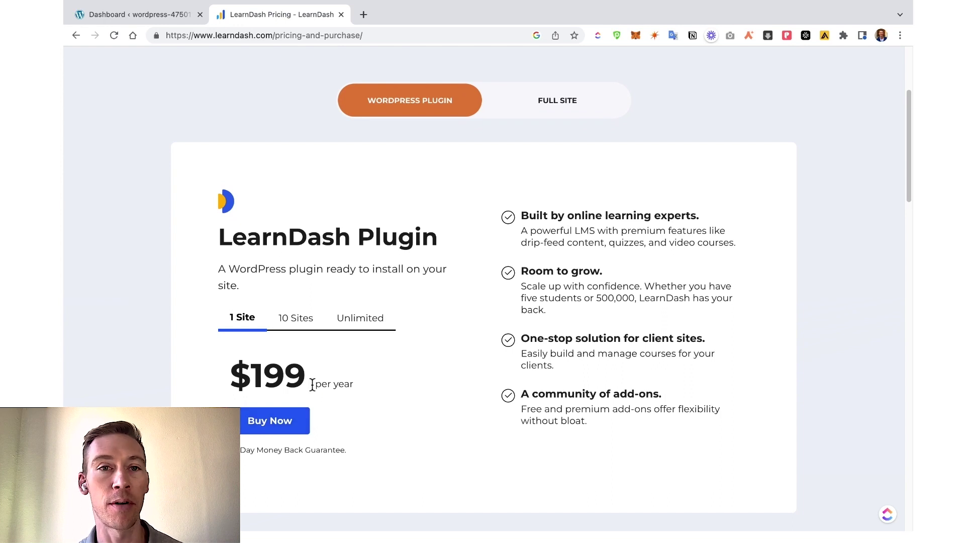
scroll(313, 385, "up", 2)
left_click(158, 15)
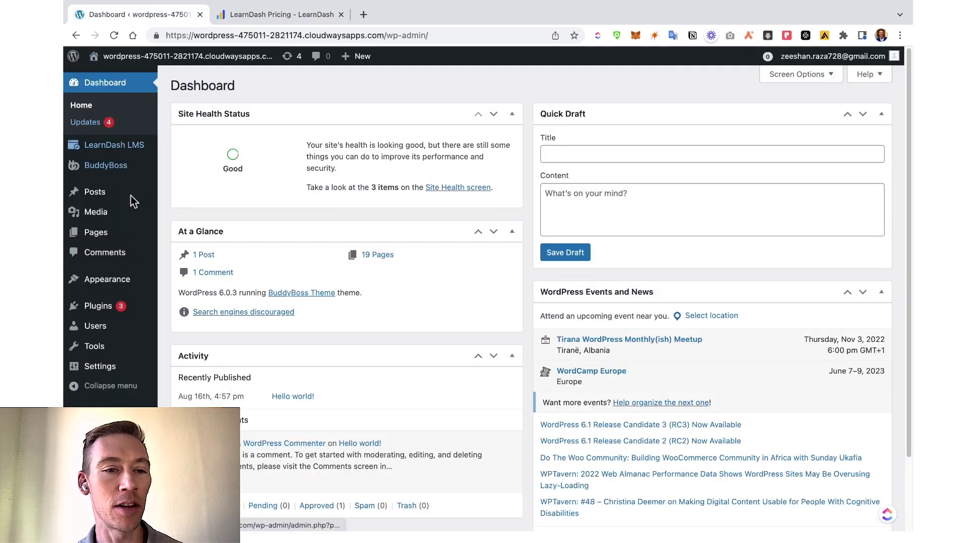
Step: Visit the Add New Plugins page, then go to LearnDash LMS and its Courses list
mouse_move(148, 307)
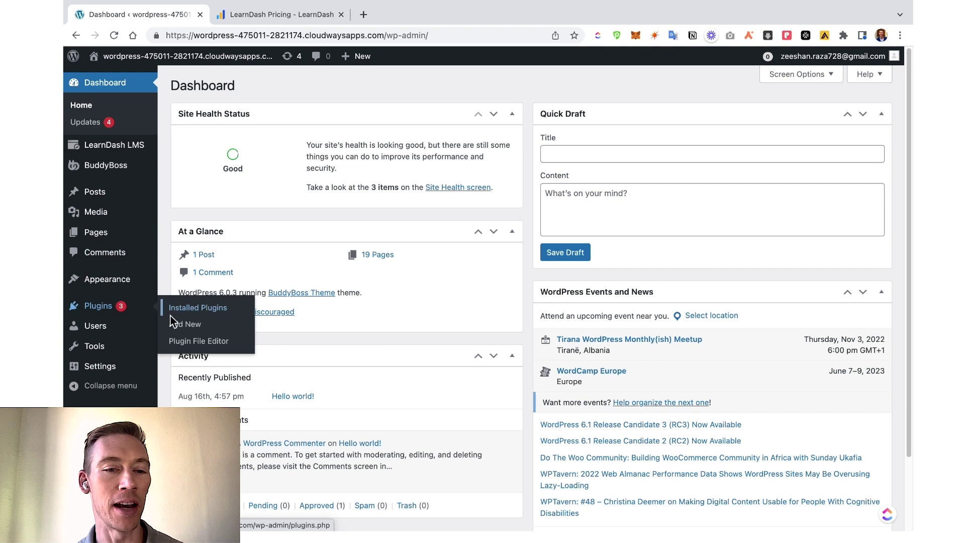
left_click(180, 324)
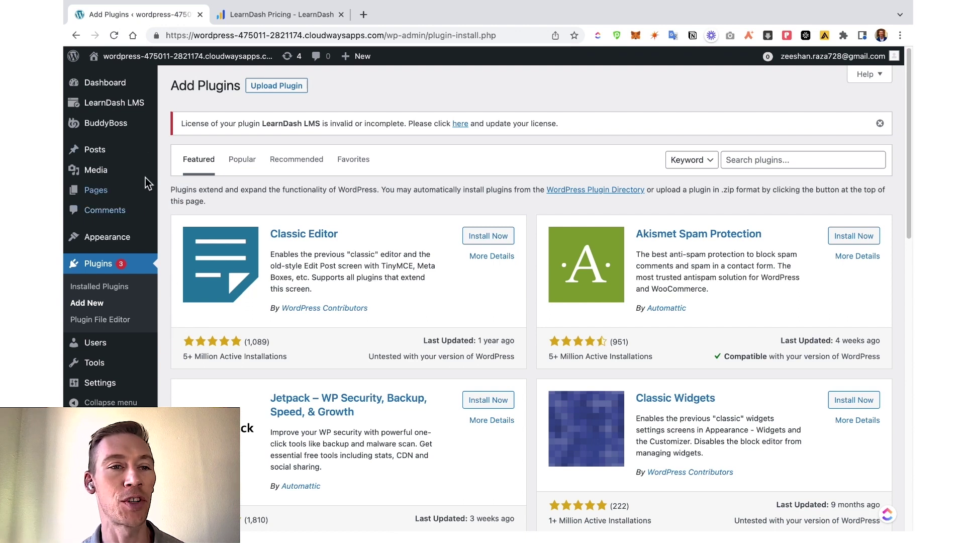
mouse_move(111, 105)
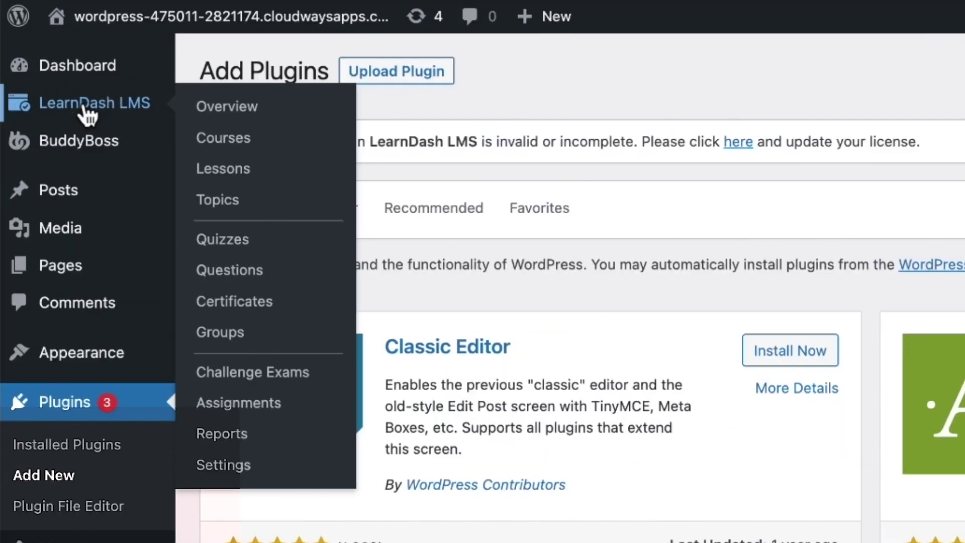
left_click(85, 108)
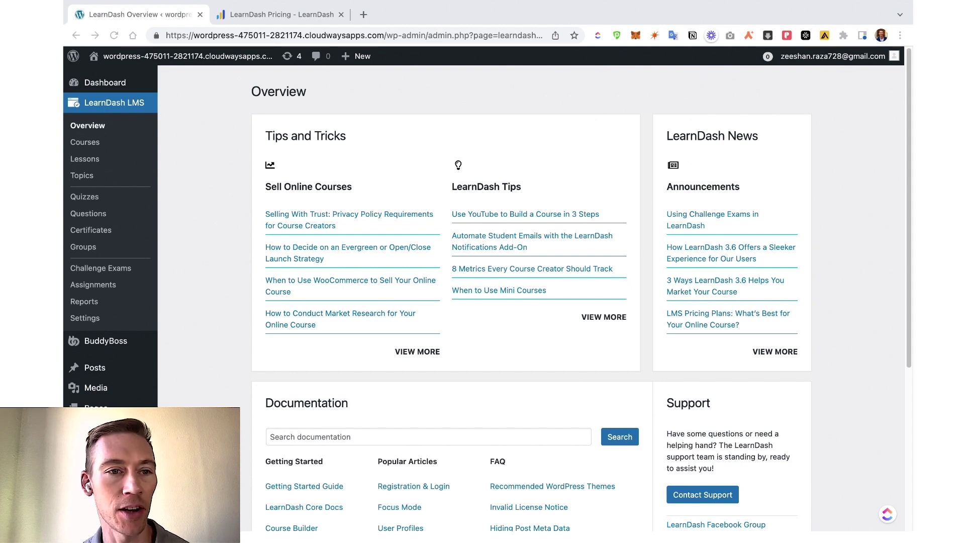
left_click(95, 150)
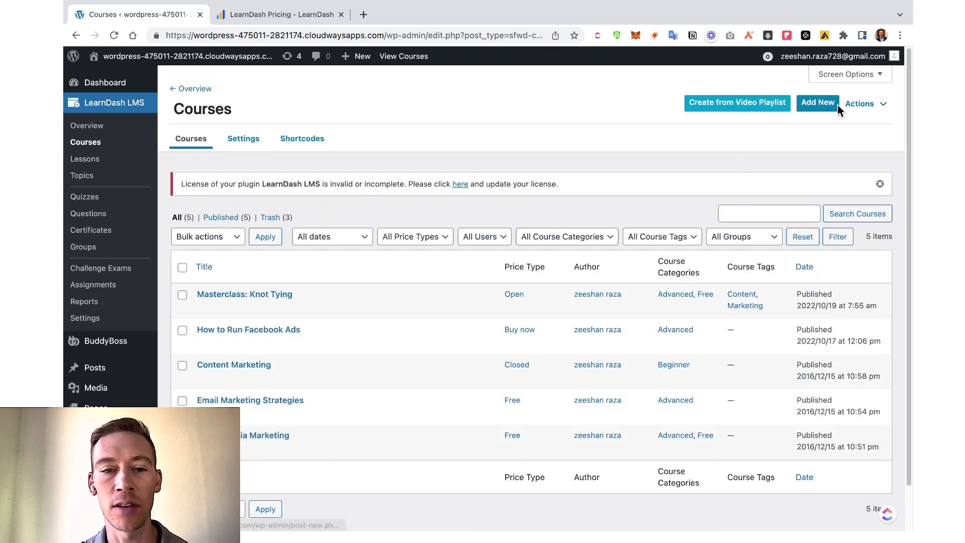
Step: Create the course 'Masterclass: Running Facebook Ads', save it as a draft, and start a new lesson
left_click(827, 110)
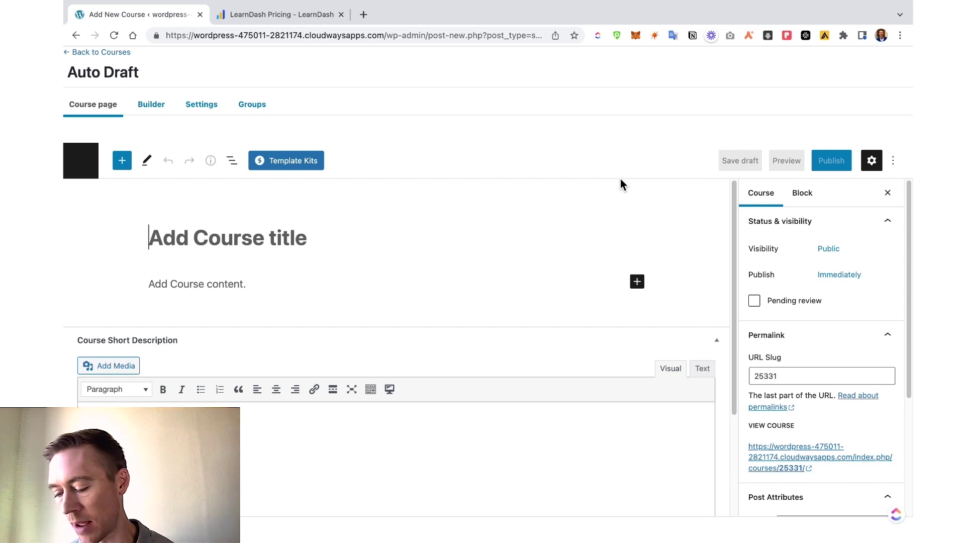
type("Ma")
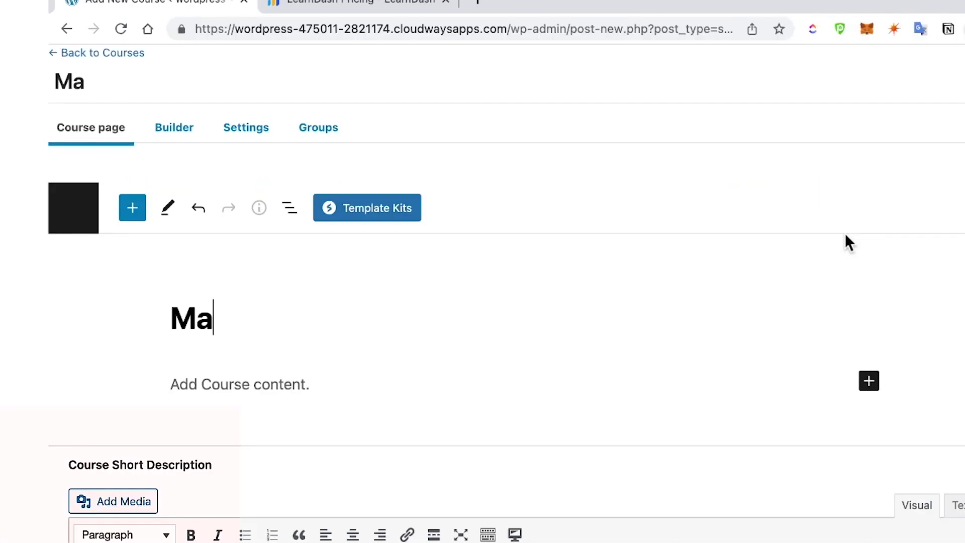
type("sterclass: Running Facebook Ads")
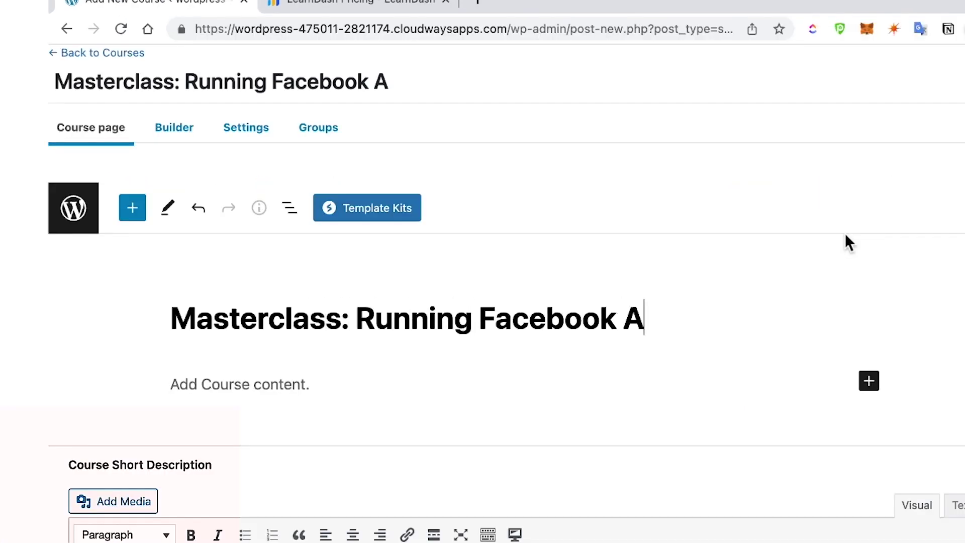
left_click(741, 161)
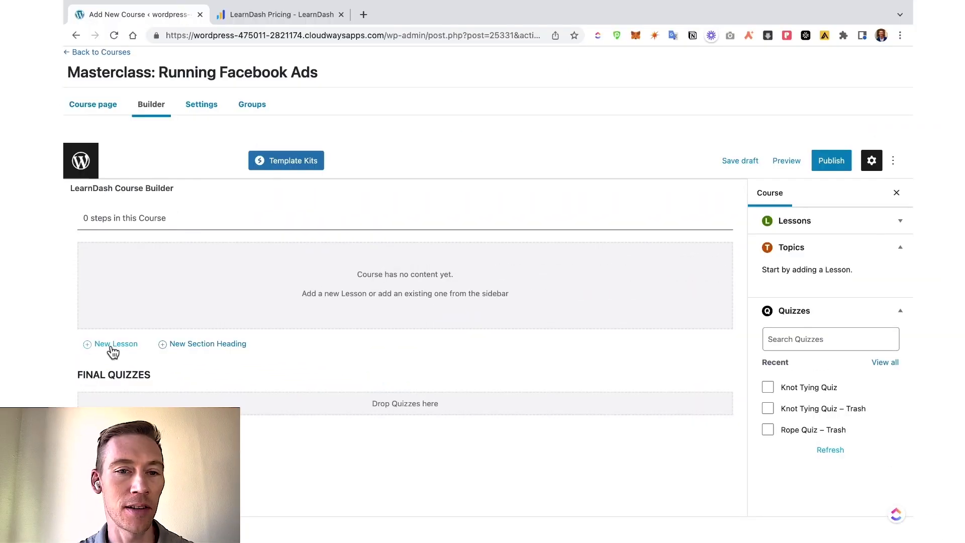
left_click(111, 348)
Step: Add lessons 'How to set up ad copy' and 'How to find the best graphics' to the course
type("How to set up ad copy")
left_click(661, 341)
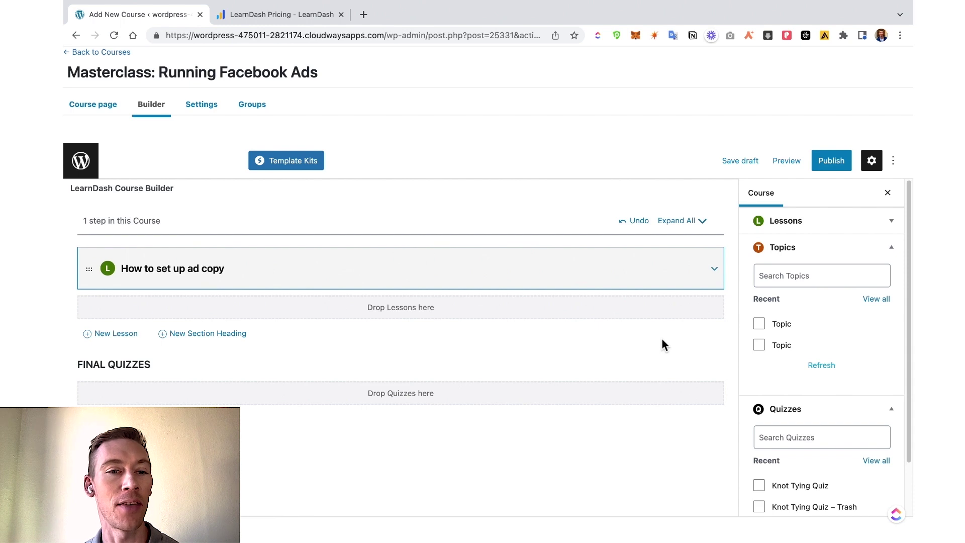
left_click(125, 339)
type("How to find the best graphics")
left_click(634, 336)
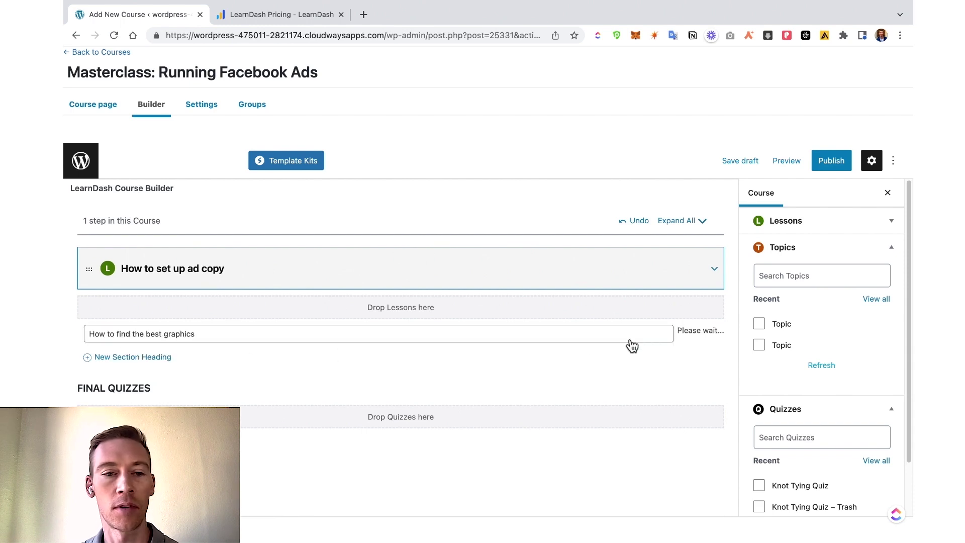
Step: Add lesson 'How to setup your ads manager', then edit the 'How to set up ad copy' lesson body
left_click(123, 377)
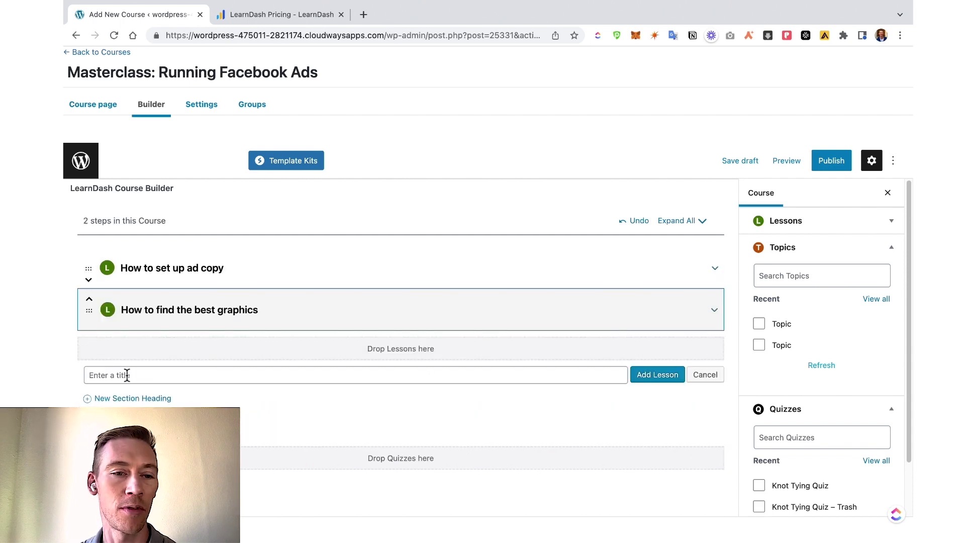
type("How to setup your ads manager")
left_click(657, 374)
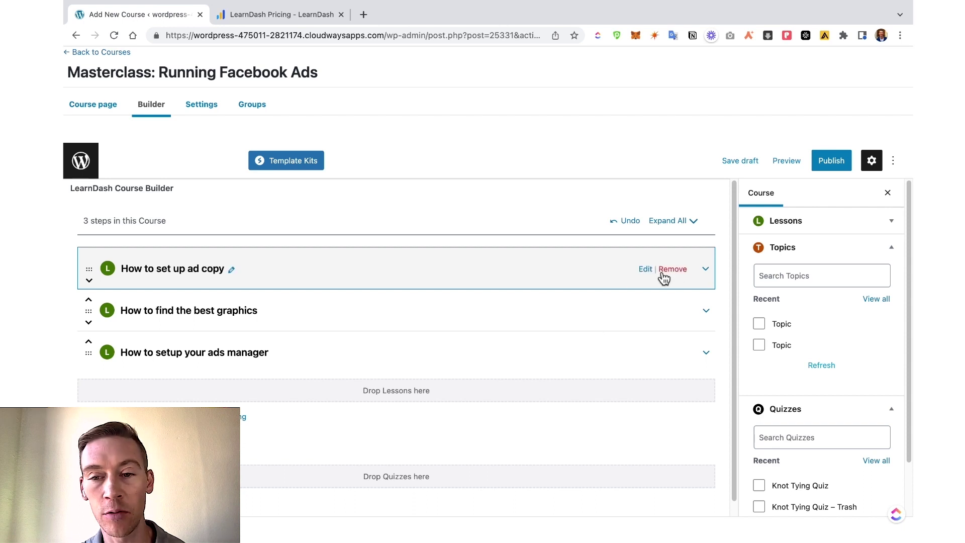
left_click(645, 270)
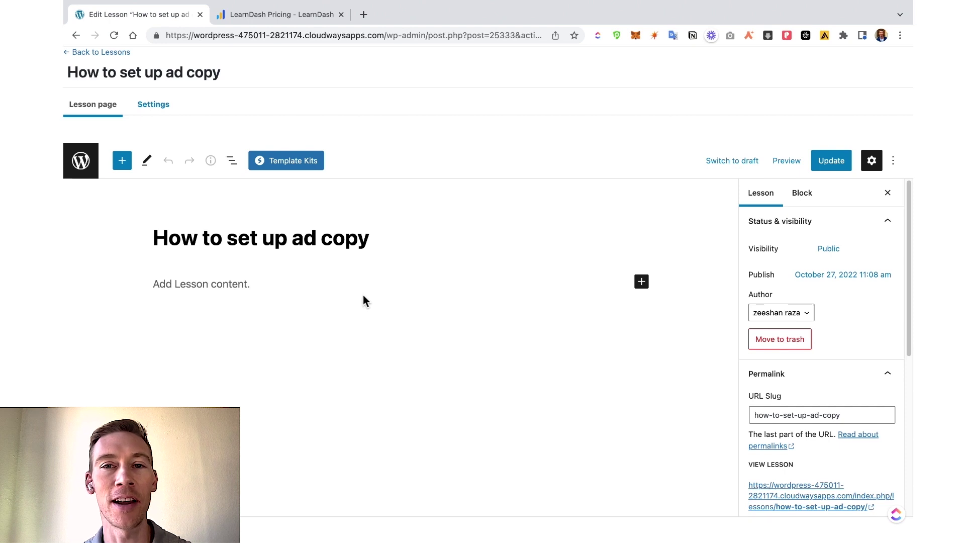
left_click(363, 294)
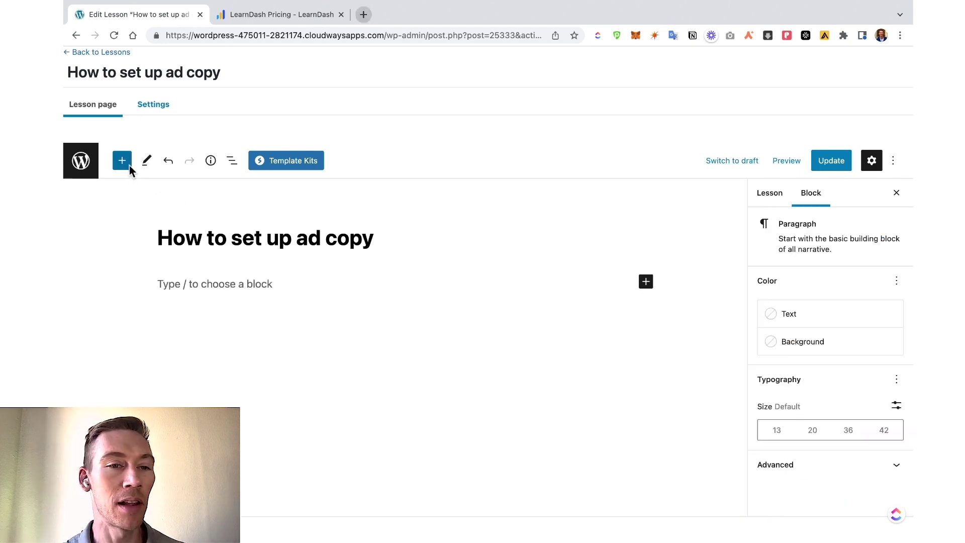
Step: Embed the Facebook Ads 2022 YouTube video in the 'How to set up ad copy' lesson with a YouTube block
left_click(126, 163)
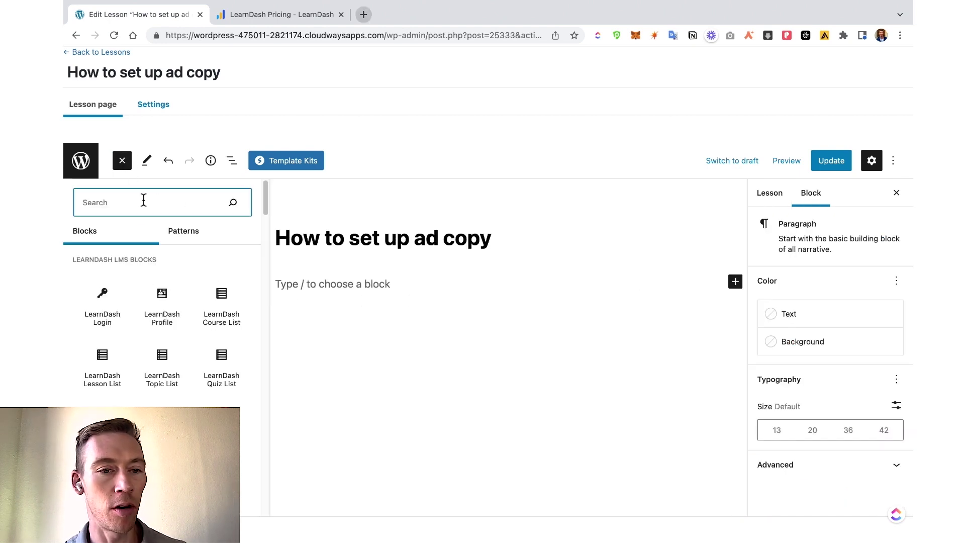
type("you")
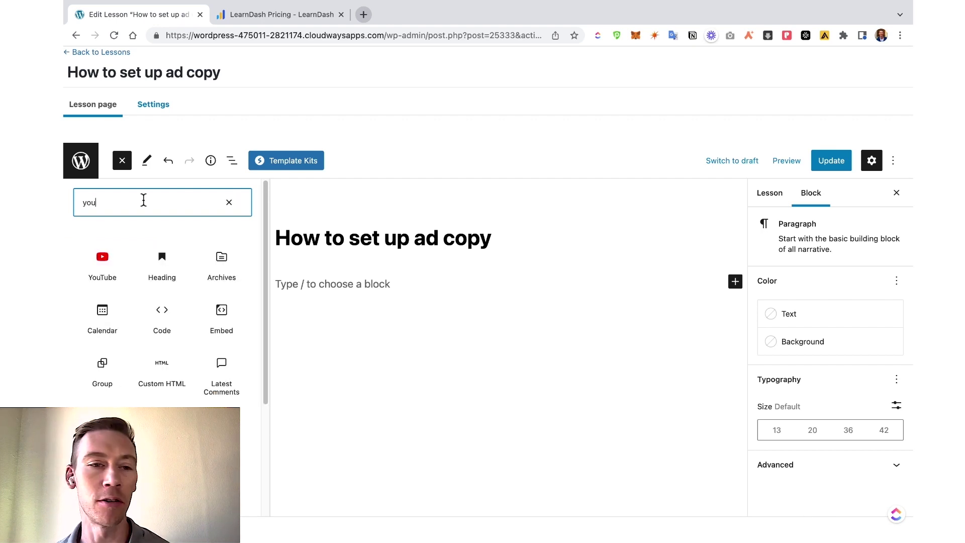
left_click(95, 268)
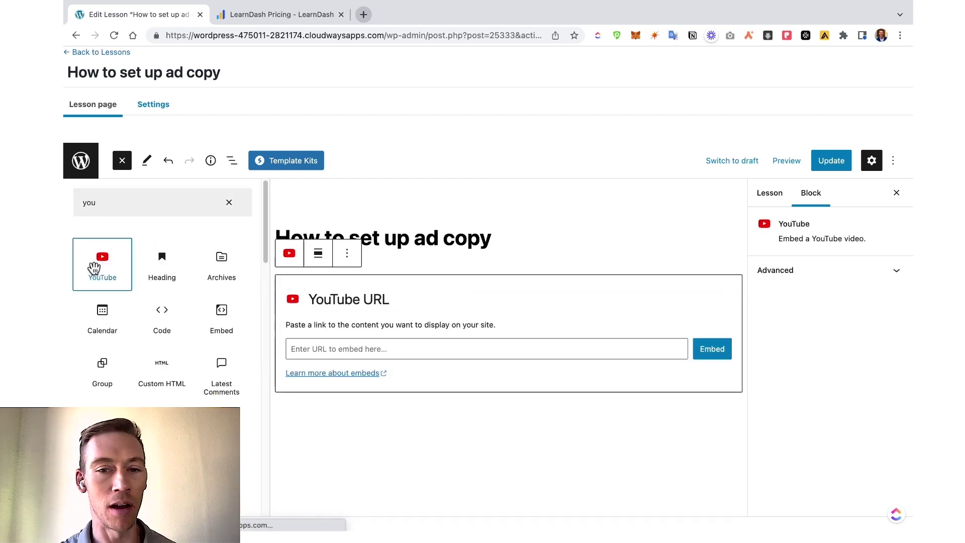
left_click(358, 352)
key("super+v")
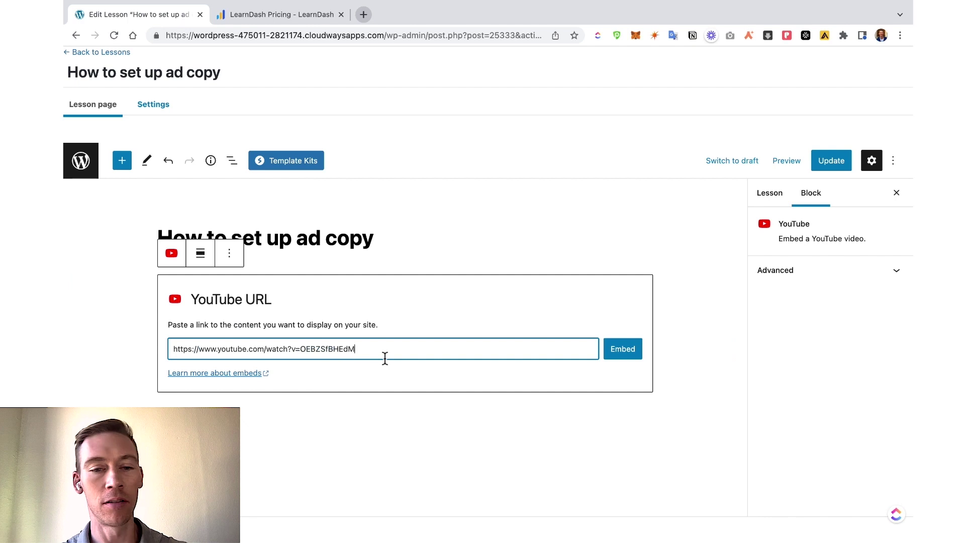
left_click(619, 351)
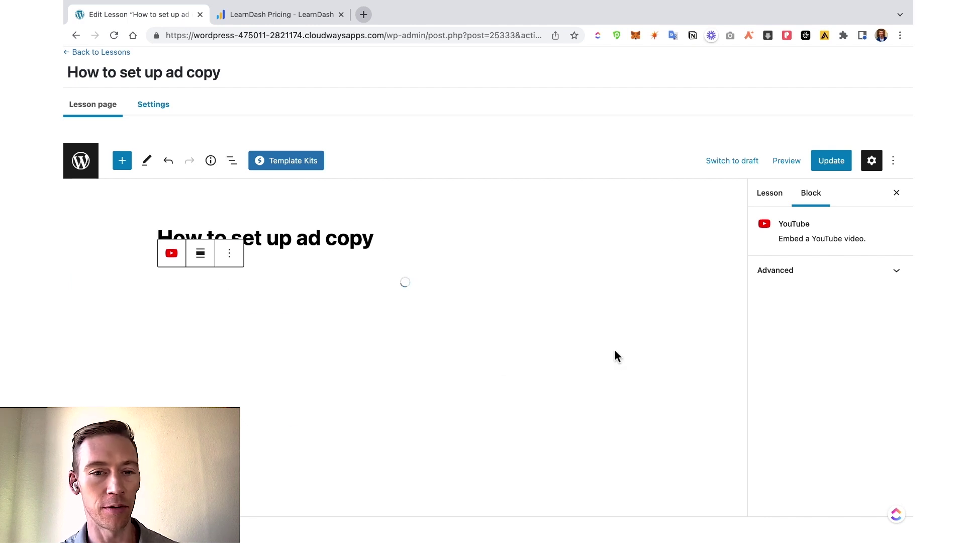
scroll(553, 352, "down", 2)
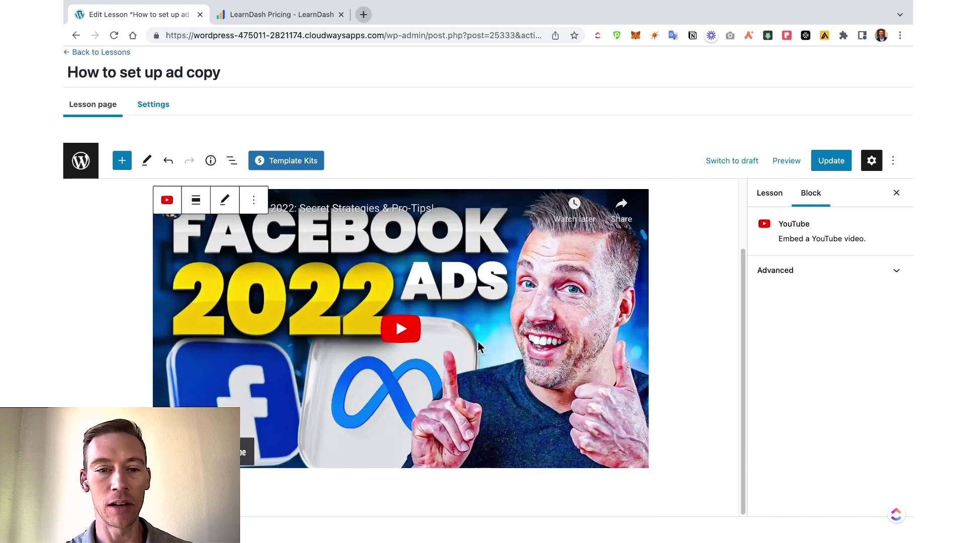
left_click(236, 495)
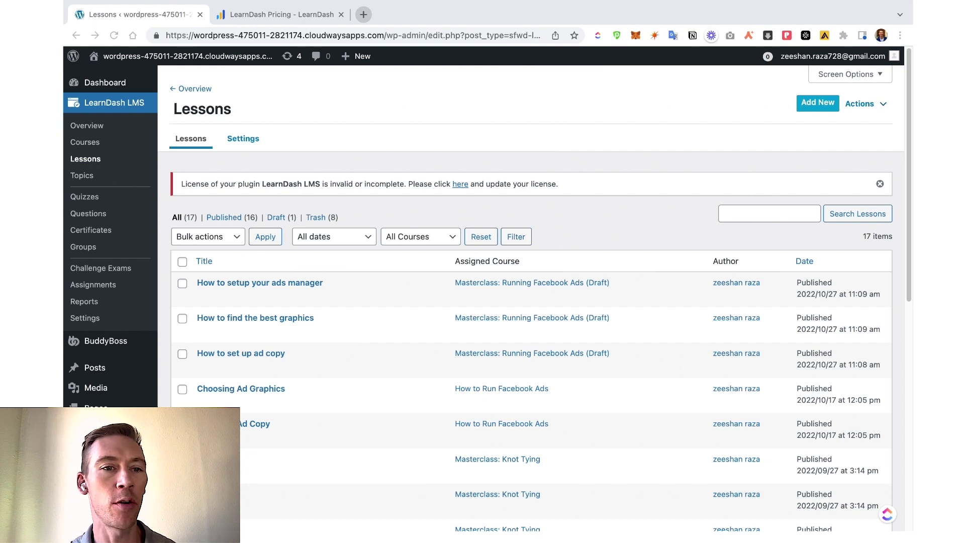
Step: Open the Settings tab of the 'Masterclass: Running Facebook Ads' course from the Courses list
left_click(89, 143)
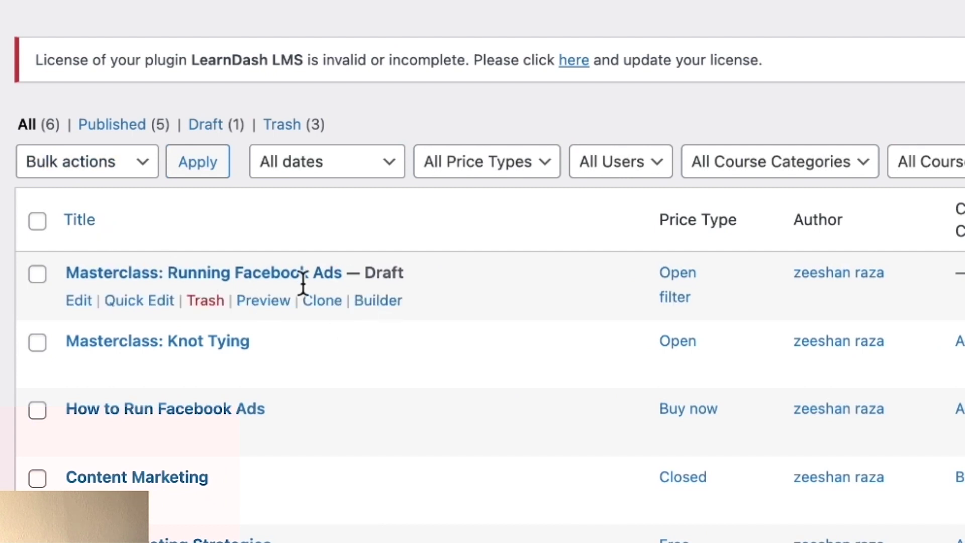
left_click(78, 300)
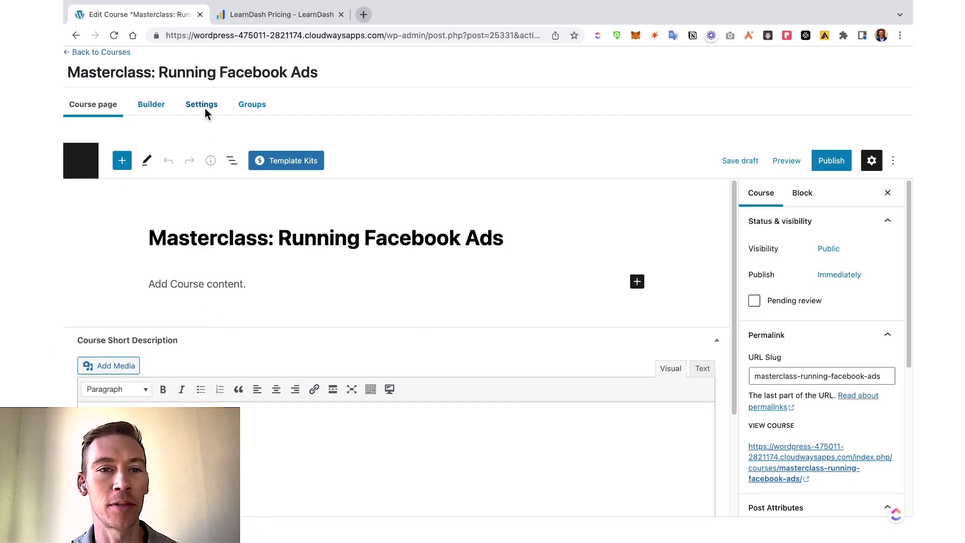
left_click(203, 106)
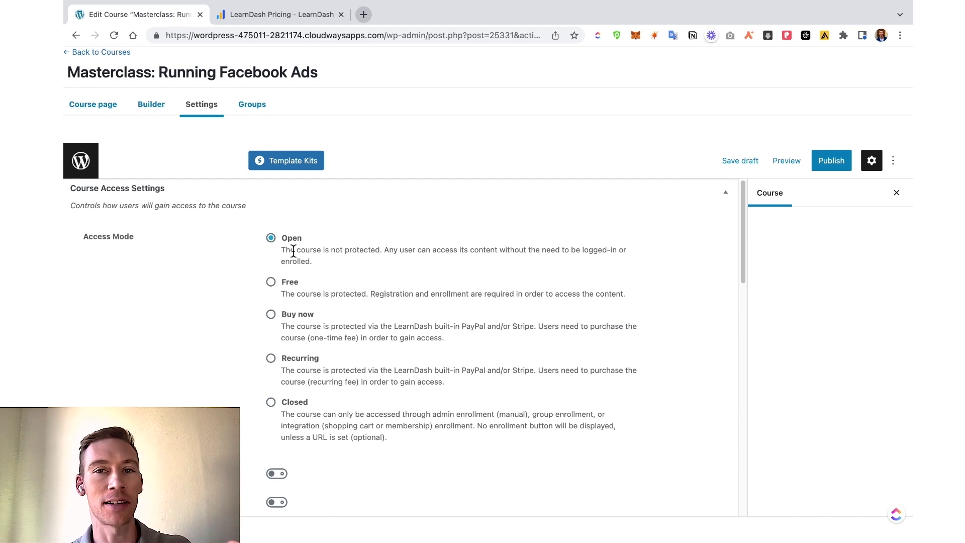
Step: Change the course Access Mode from Open to Free
left_click(272, 282)
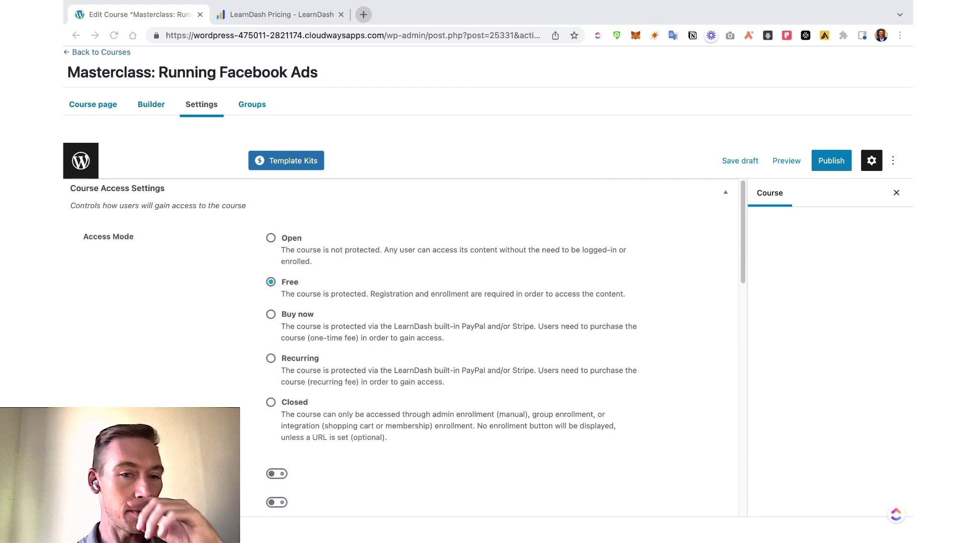
Step: Review the course settings down to Course Navigation, highlighting the Free mode description and keeping Linear progression
scroll(402, 347, "down", 10)
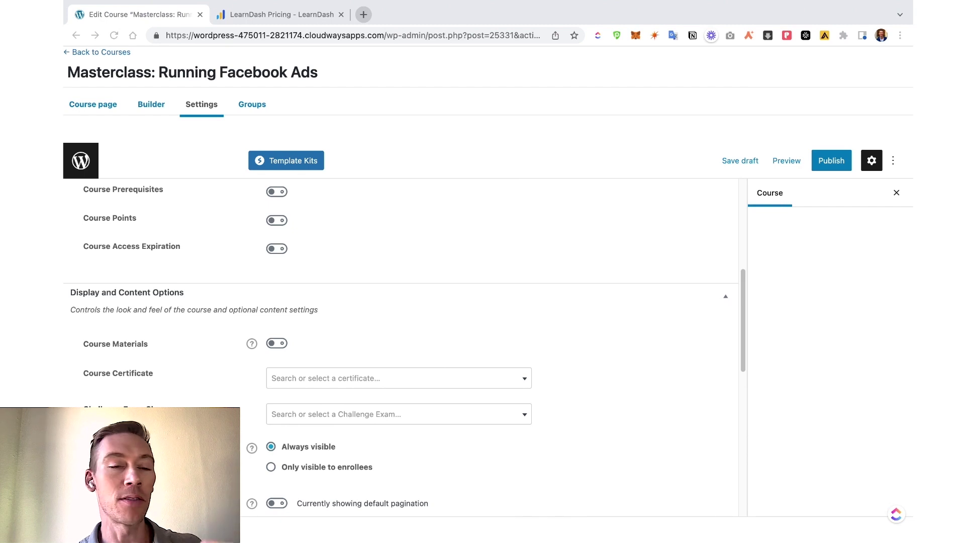
scroll(404, 347, "down", 1)
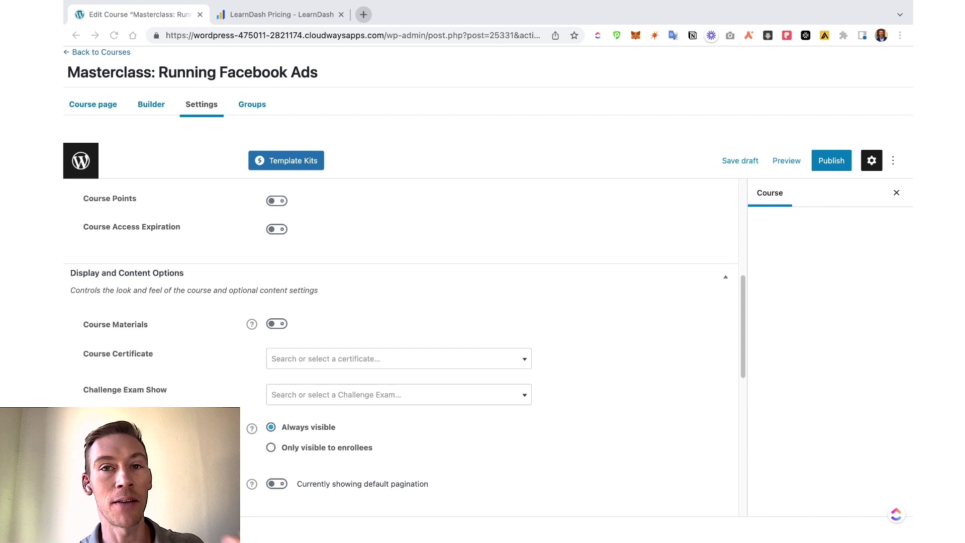
scroll(405, 347, "down", 5)
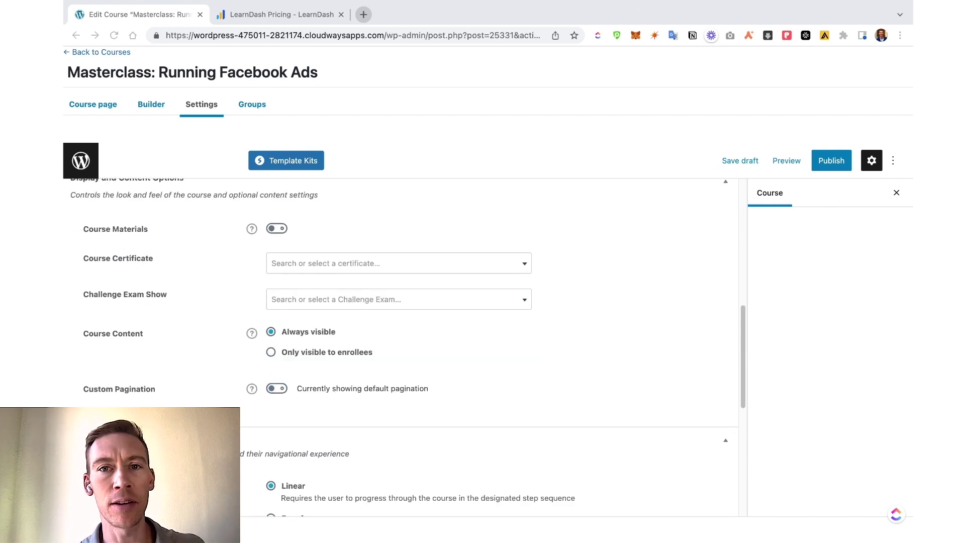
scroll(405, 347, "down", 3)
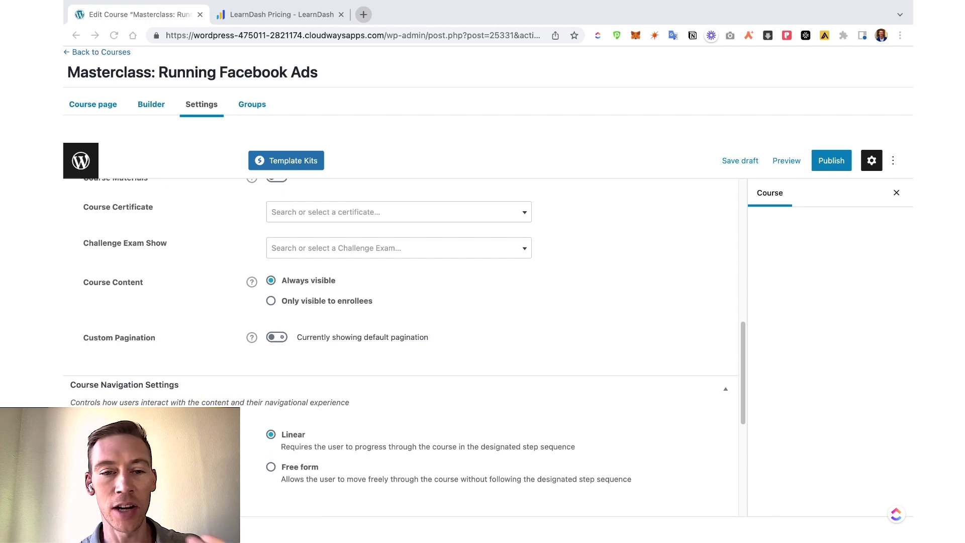
scroll(400, 347, "down", 1)
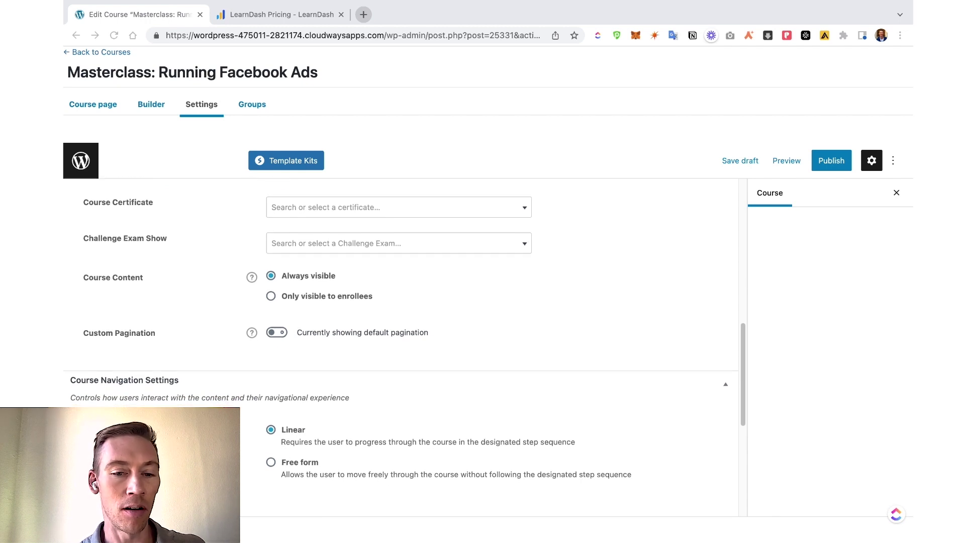
scroll(401, 347, "down", 6)
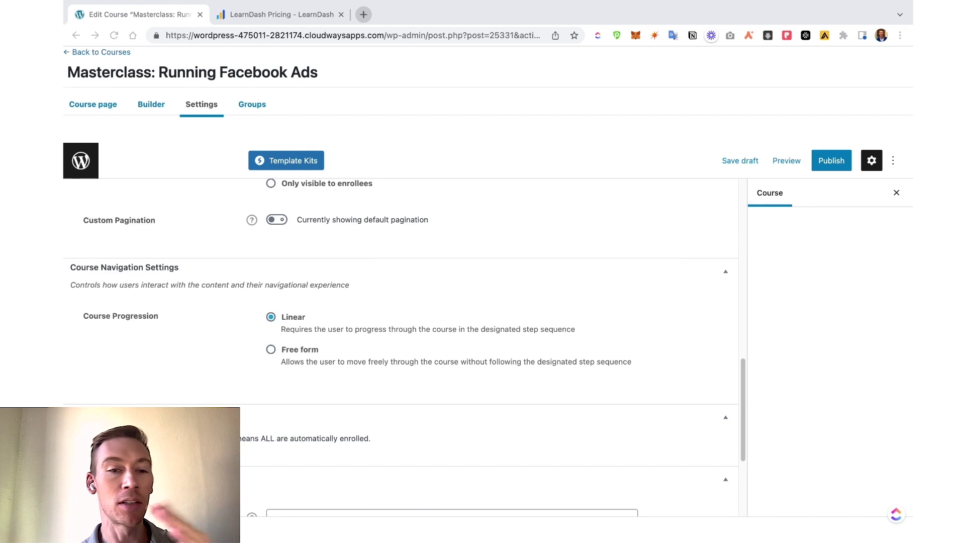
left_click_drag(371, 363, 284, 354)
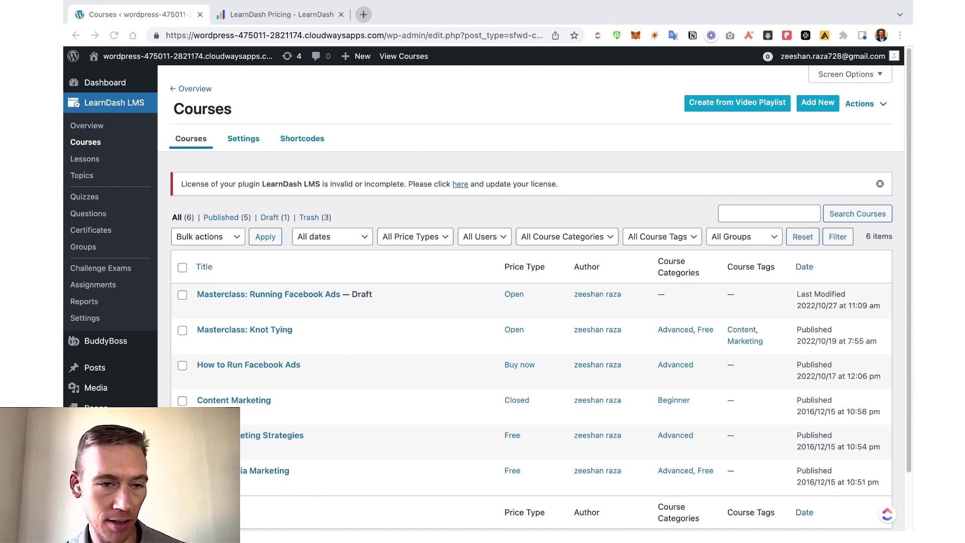
left_click(85, 197)
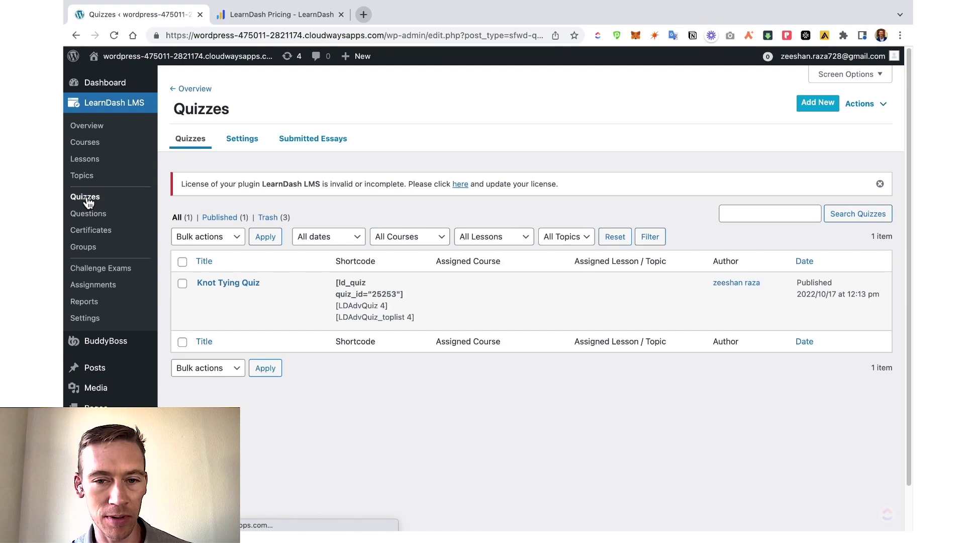
left_click(809, 108)
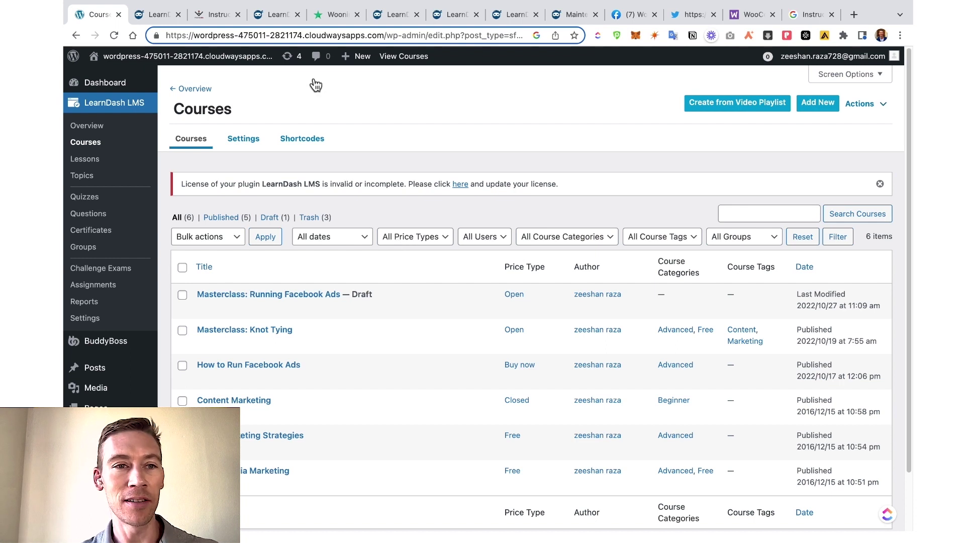
Step: Look over the WooNinjas Instructors Tab and Instructor Role add-on pages
left_click(151, 15)
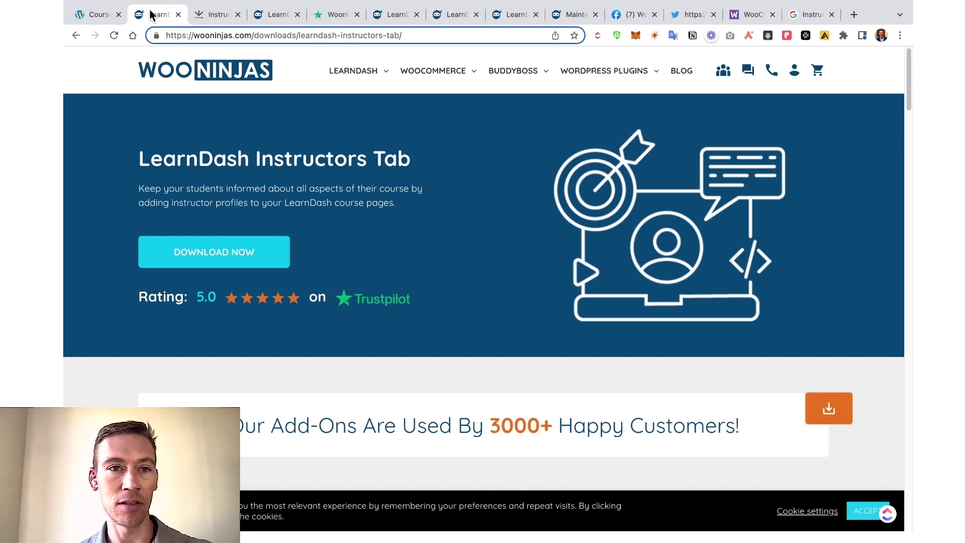
key("ctrl+Tab")
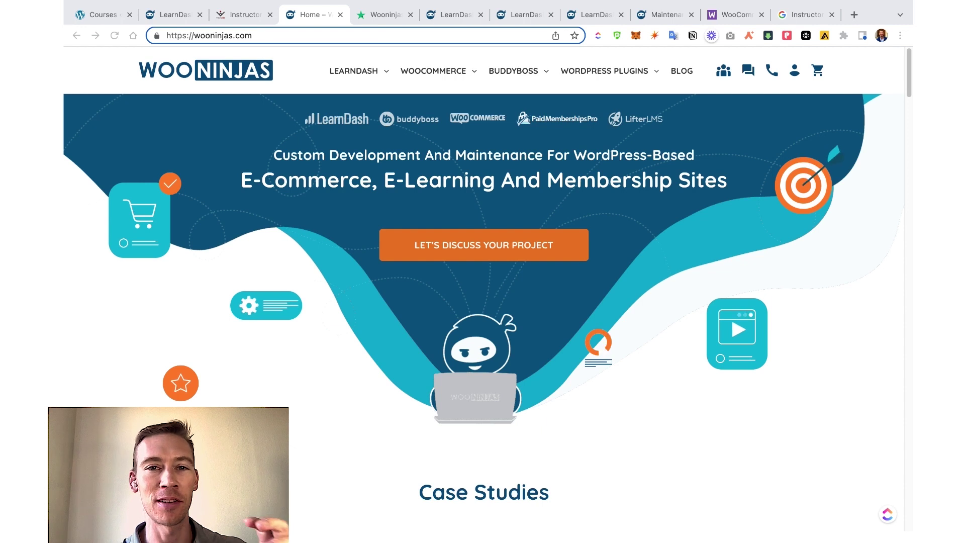
Step: Review the WooNinjas Trustpilot, LearnDash Customization, Add-Ons, Quick Launch and Maintenance Plans tabs
mouse_move(375, 70)
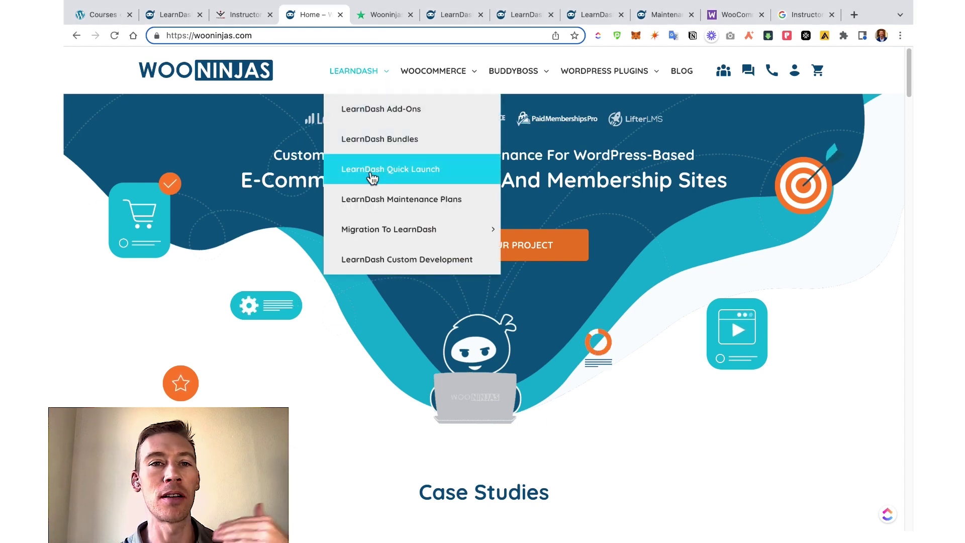
left_click(376, 22)
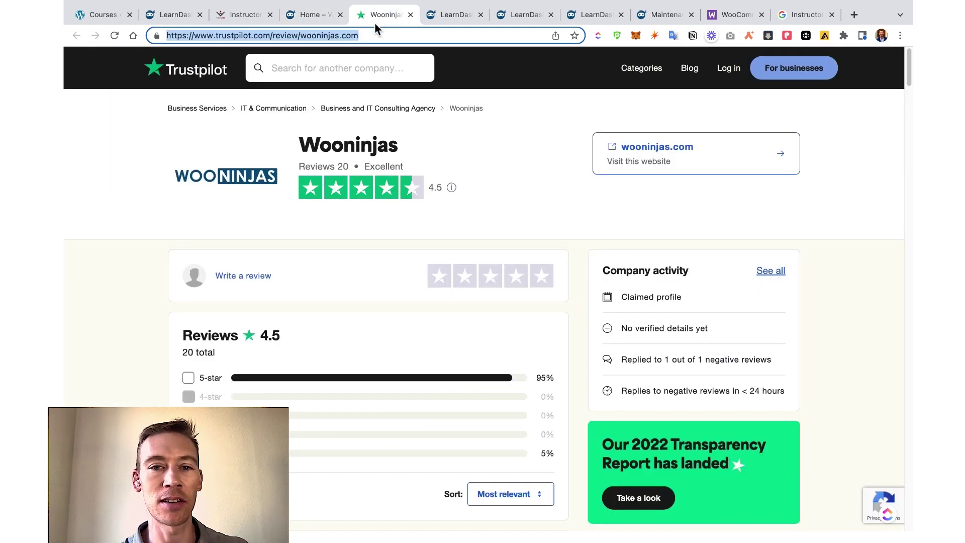
left_click(441, 23)
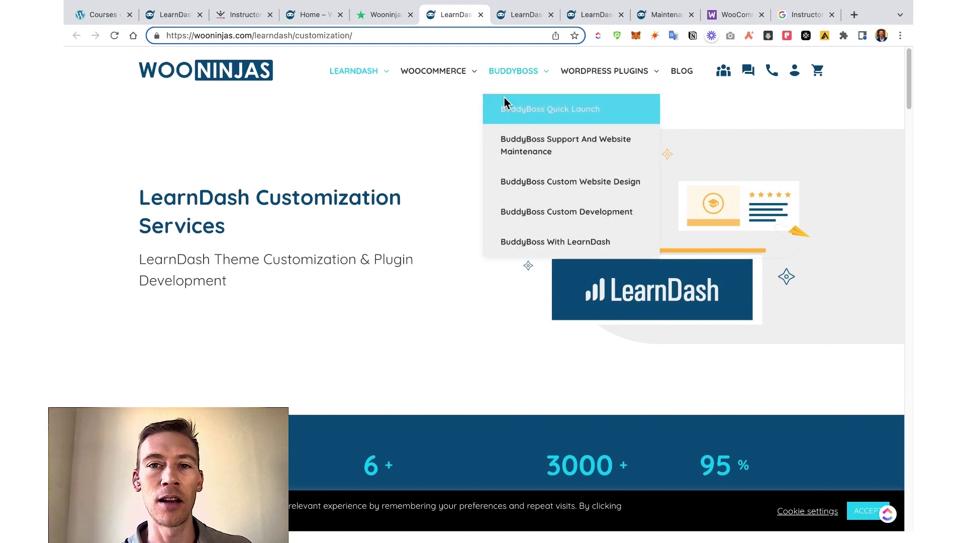
left_click(518, 22)
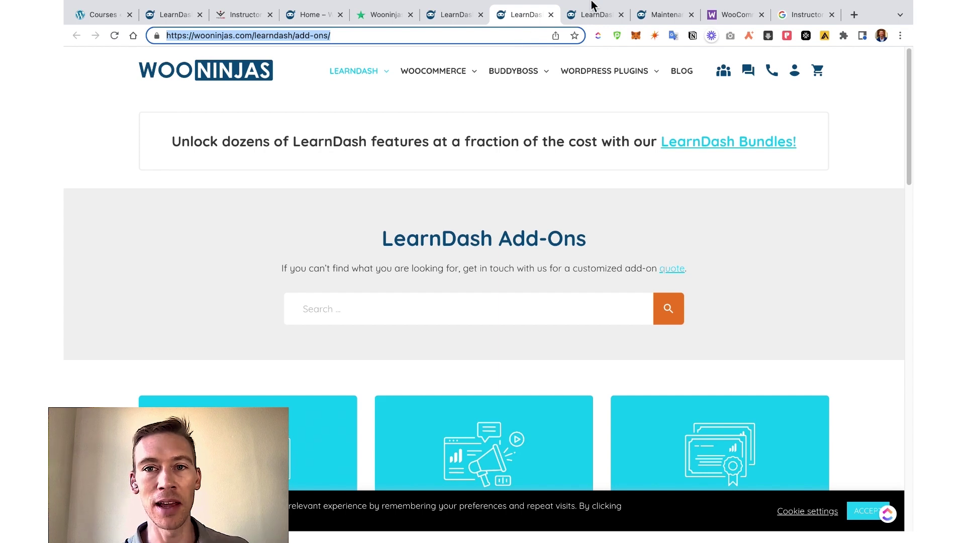
left_click(583, 20)
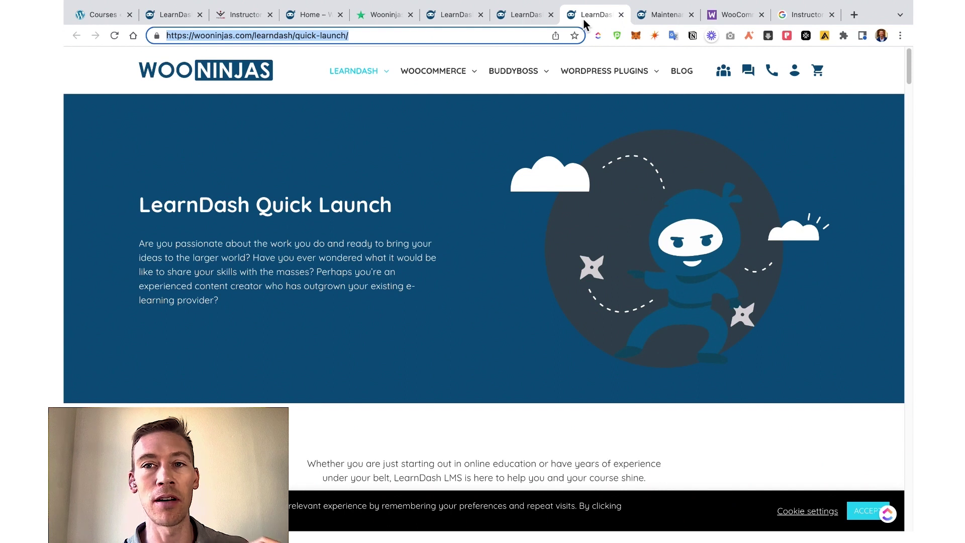
left_click(658, 17)
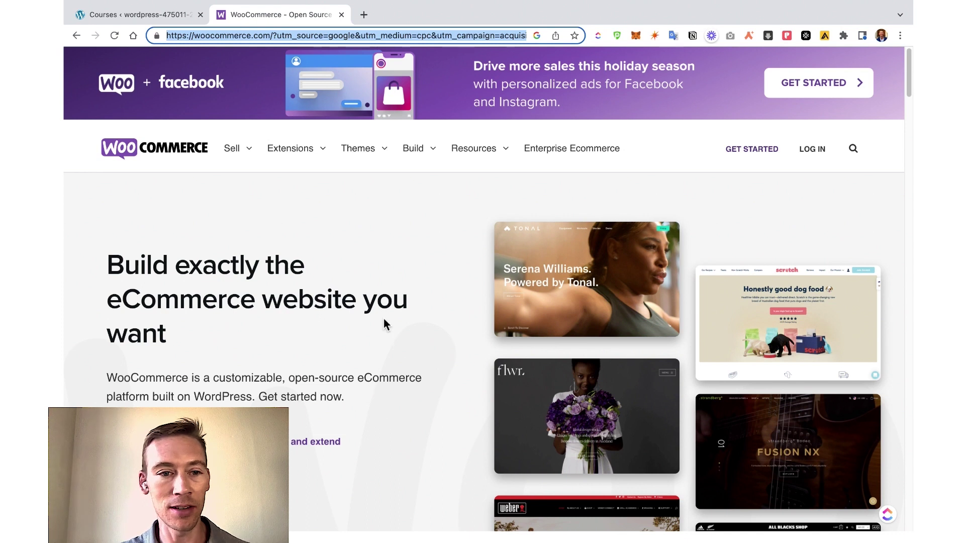
scroll(387, 314, "down", 3)
scroll(389, 314, "down", 7)
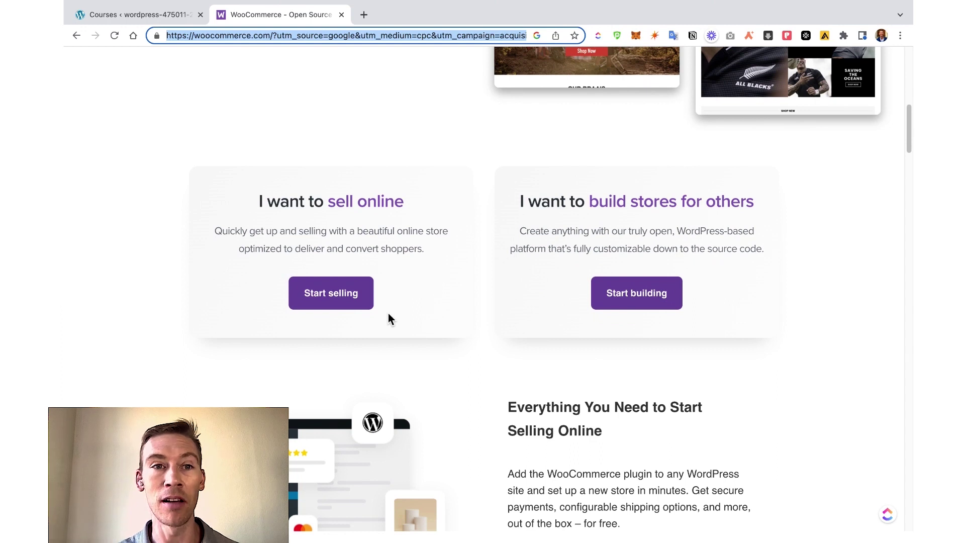
scroll(388, 316, "down", 7)
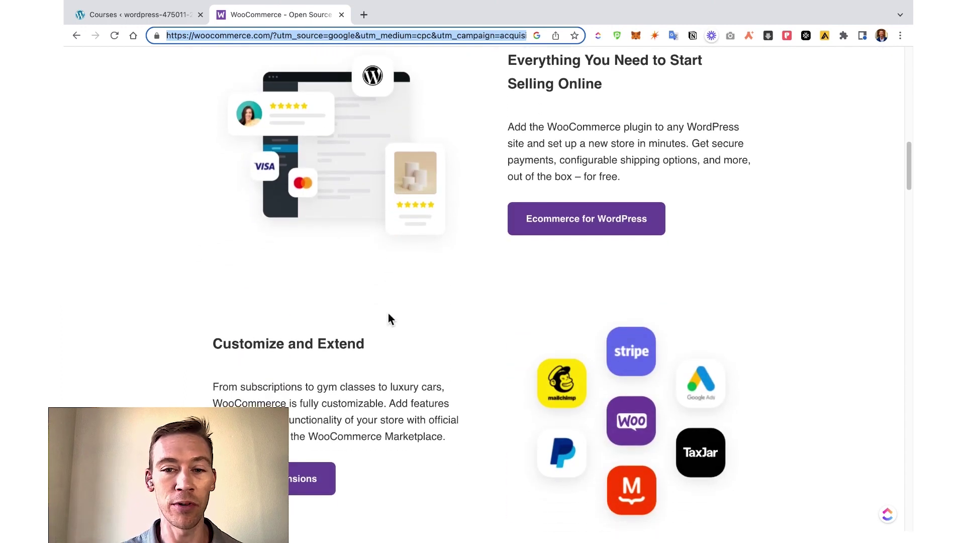